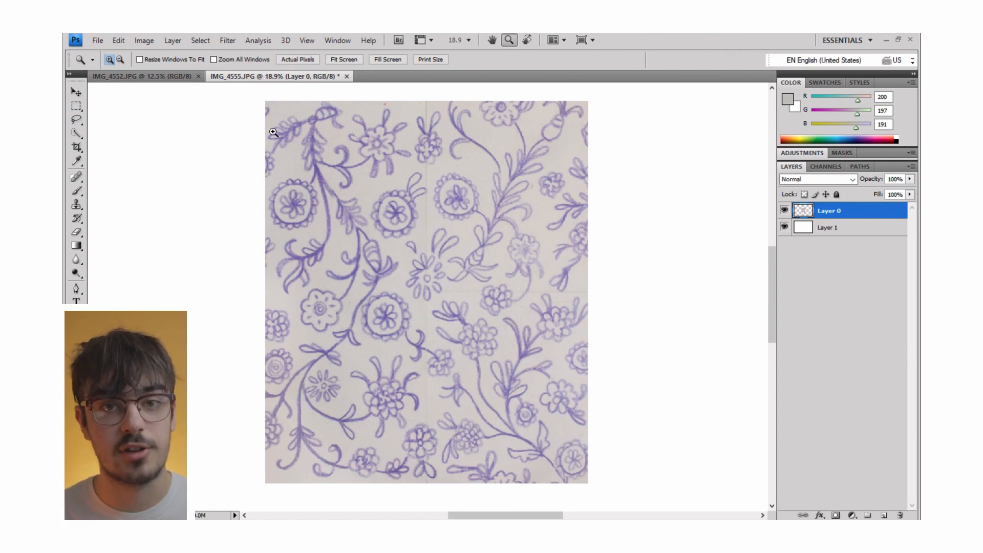
Adjust Layer 0's Levels with input values 33, 0.77 and 216 to strengthen the drawn pattern.
left_click(145, 41)
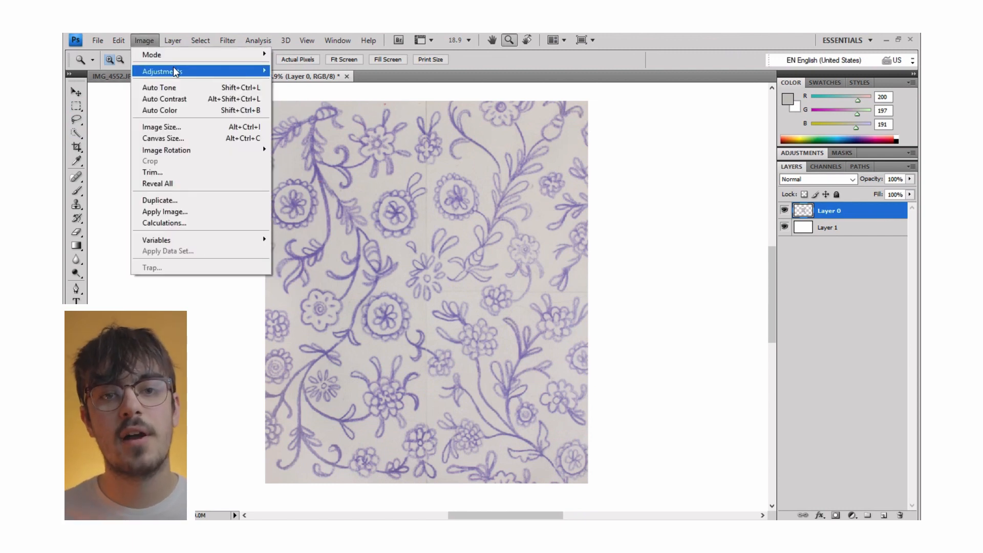
mouse_move(176, 72)
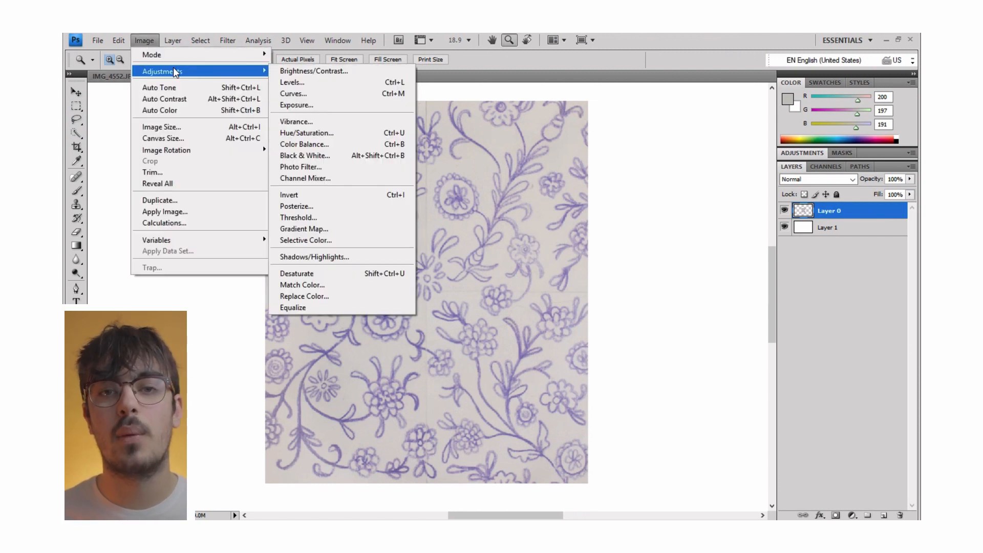
left_click(290, 82)
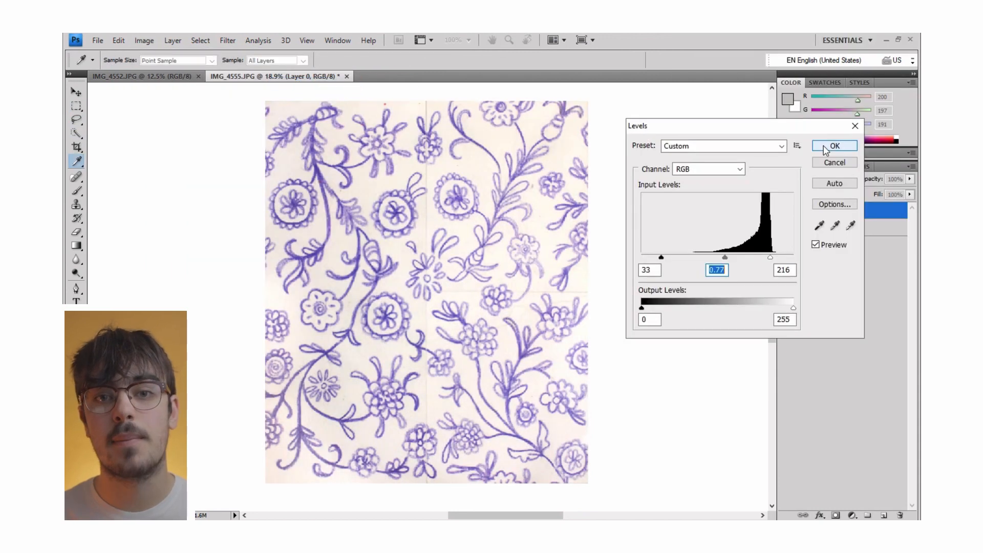
left_click(834, 147)
Convert Layer 0's pattern to pure black and white with a Threshold level of 207.
key("s")
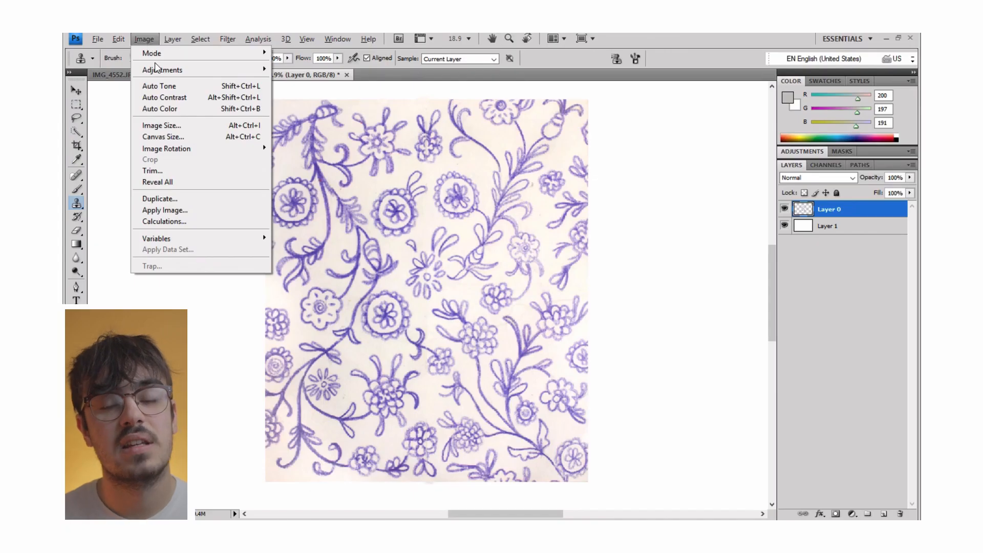
mouse_move(156, 68)
left_click(324, 216)
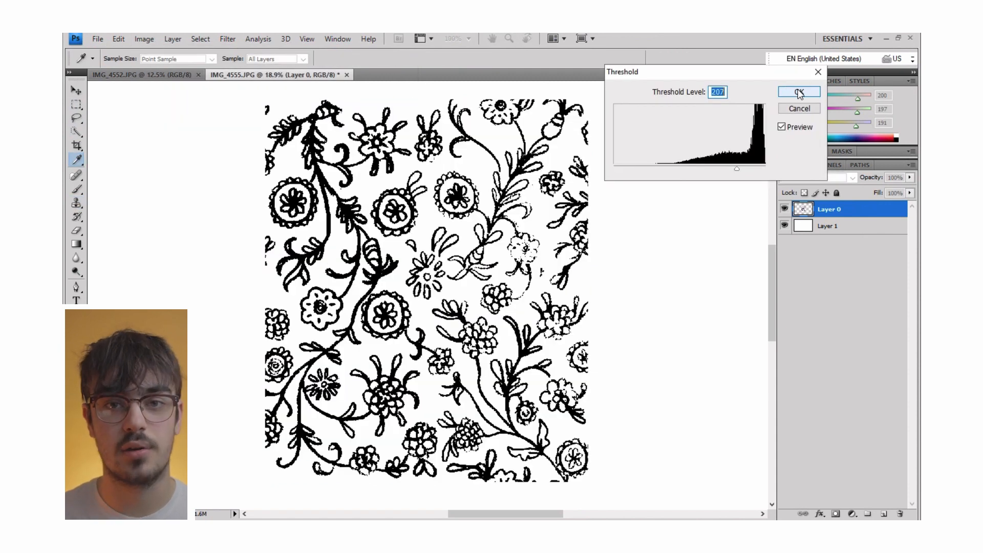
left_click(799, 93)
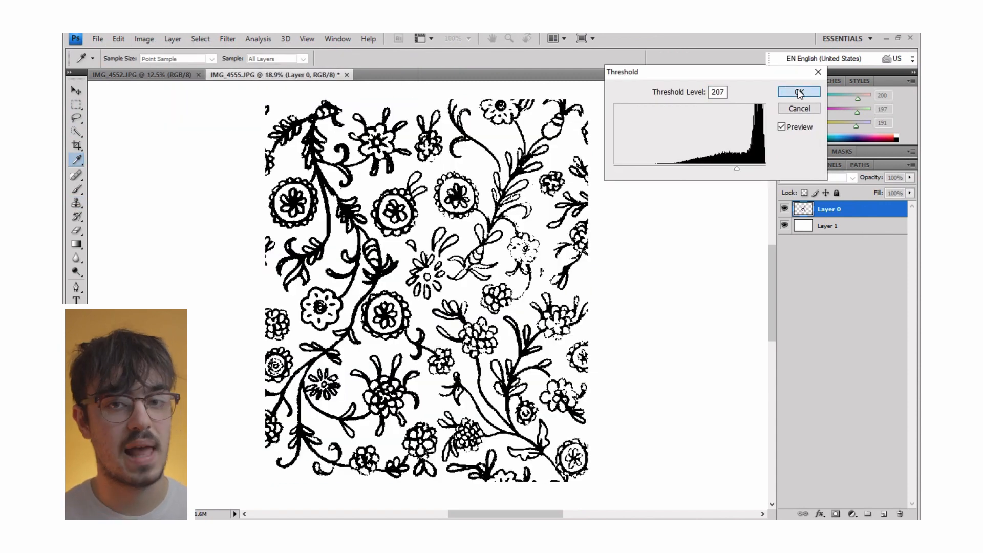
Select Layer 0's white areas by Color Range with increased fuzziness, delete them, and check the transparency by briefly hiding Layer 1.
left_click(199, 41)
left_click(220, 143)
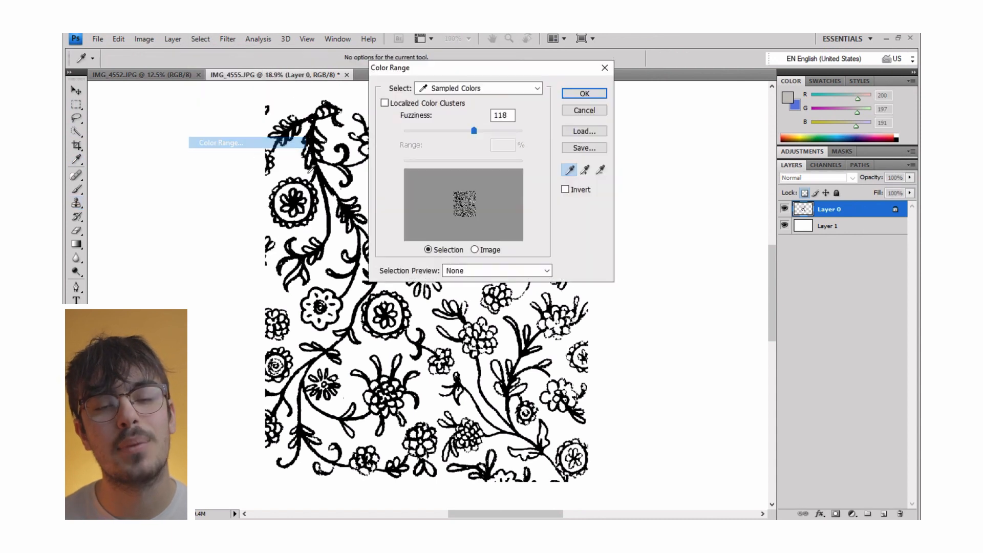
left_click(366, 160)
left_click_drag(474, 130, 484, 130)
left_click(585, 93)
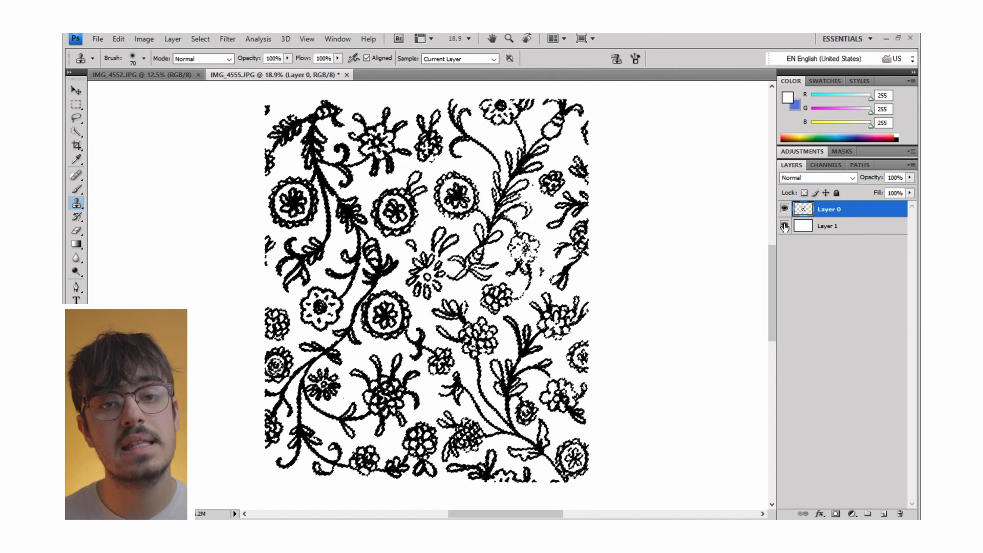
left_click(784, 226)
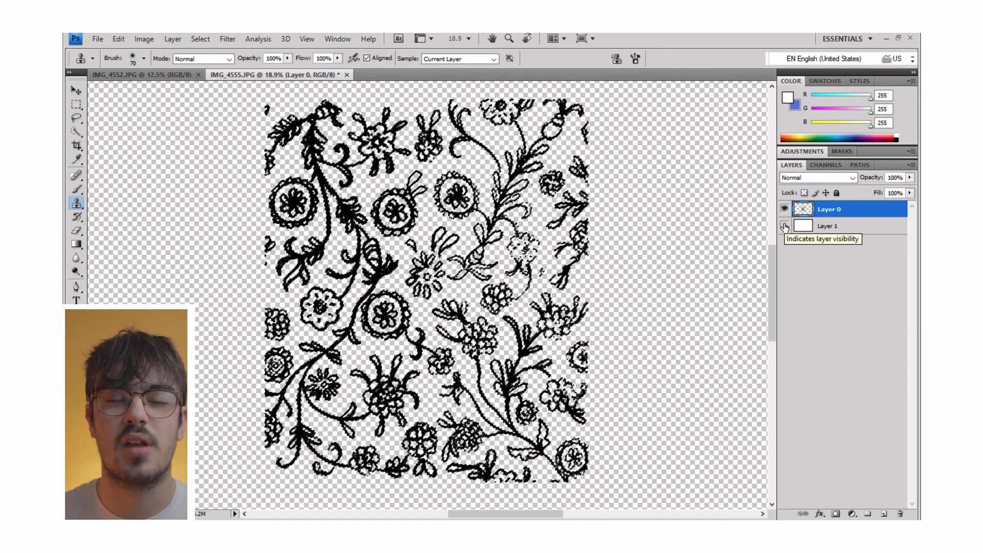
left_click(785, 226)
Deselect, lock Layer 0's transparent pixels and fill the line art with the blue background color.
key("m")
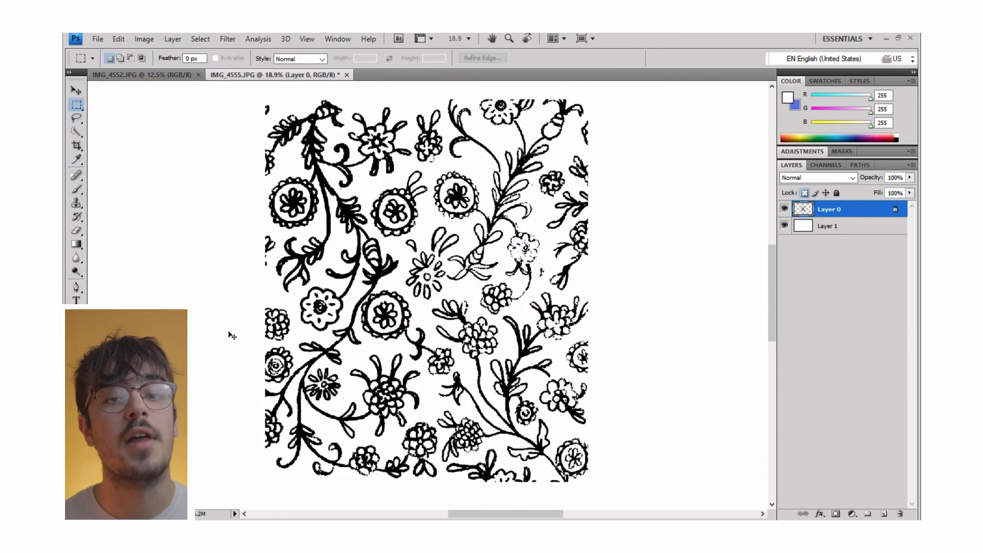
key("slash")
key("ctrl+BackSpace")
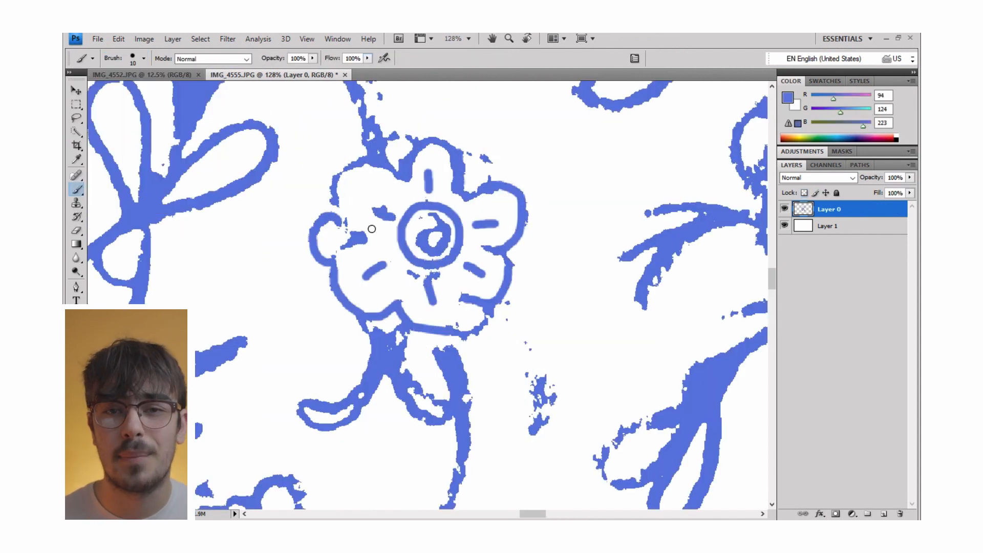
Redraw the broken flower's petals, center and curved leaves with a 10 px blue brush.
left_click_drag(358, 161, 338, 264)
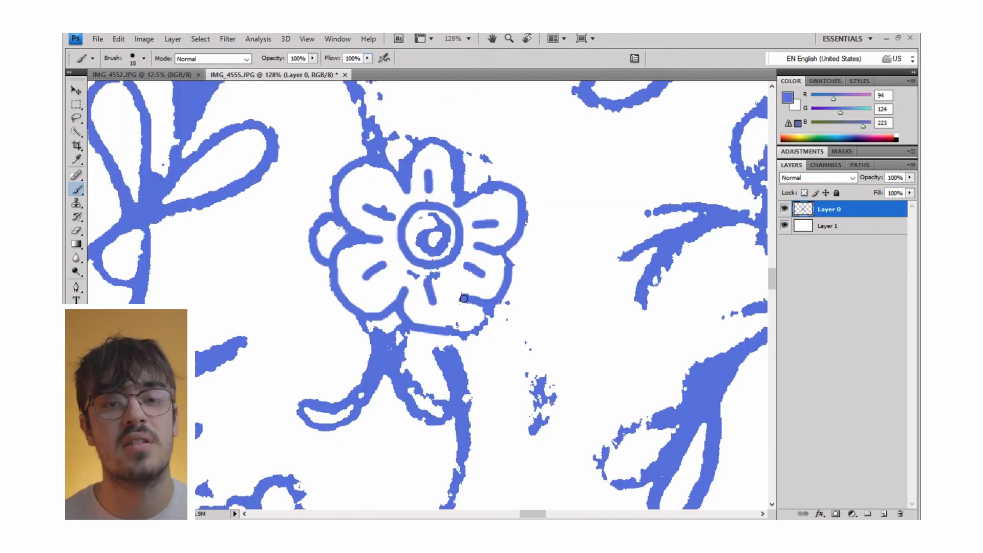
left_click_drag(492, 305, 546, 428)
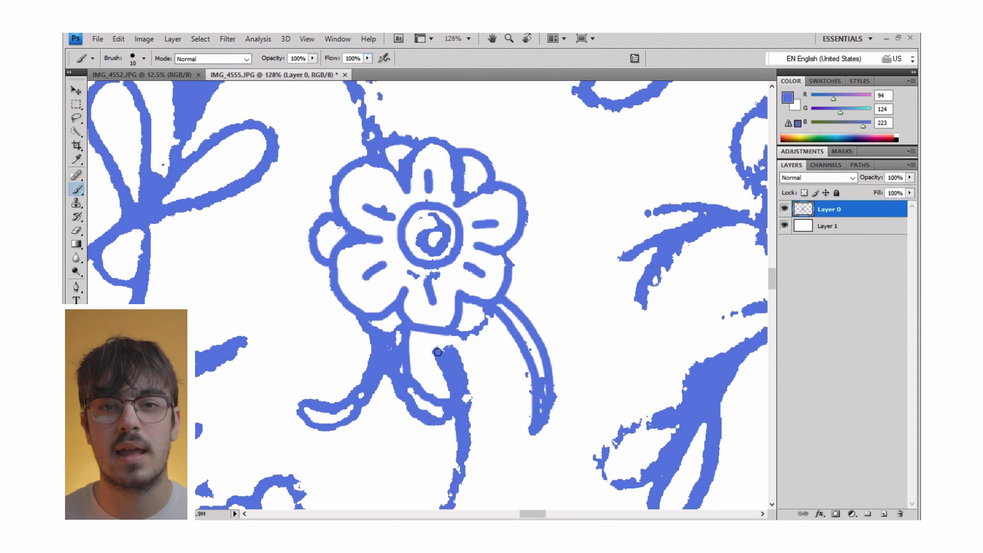
mouse_move(439, 346)
left_mouse_down()
mouse_move(444, 340)
mouse_move(444, 354)
left_mouse_up()
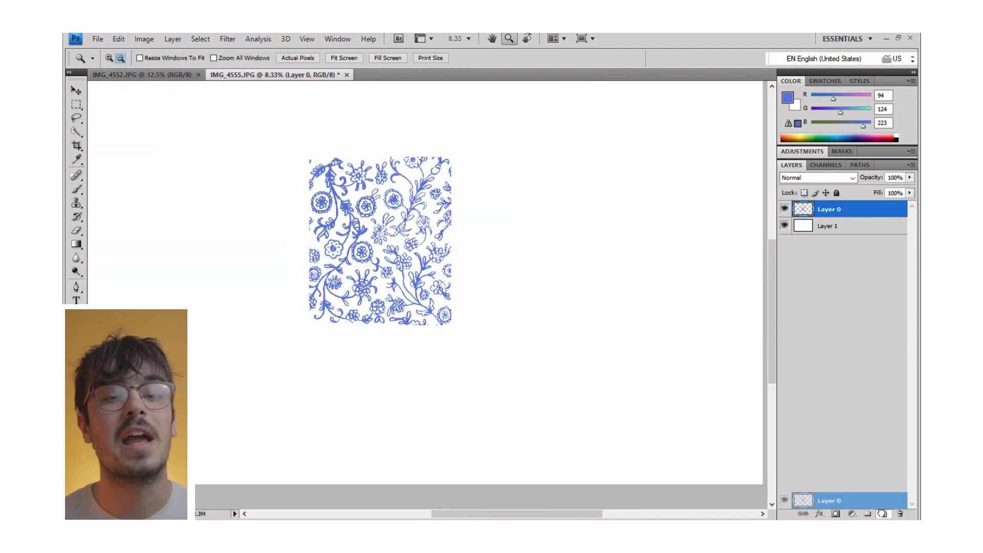
Duplicate the blue pattern layer and move the copy down and to the left to extend the pattern.
left_click_drag(878, 505, 882, 515)
key("v")
left_click_drag(428, 239, 279, 320)
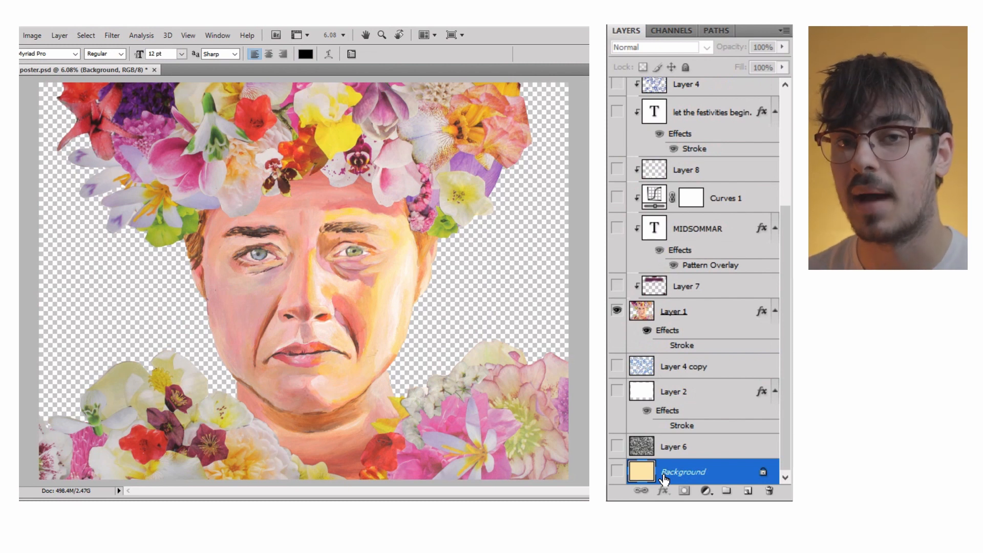
Show the poster's Background and the Layer 6 texture, and select Layer 6.
left_click(617, 471)
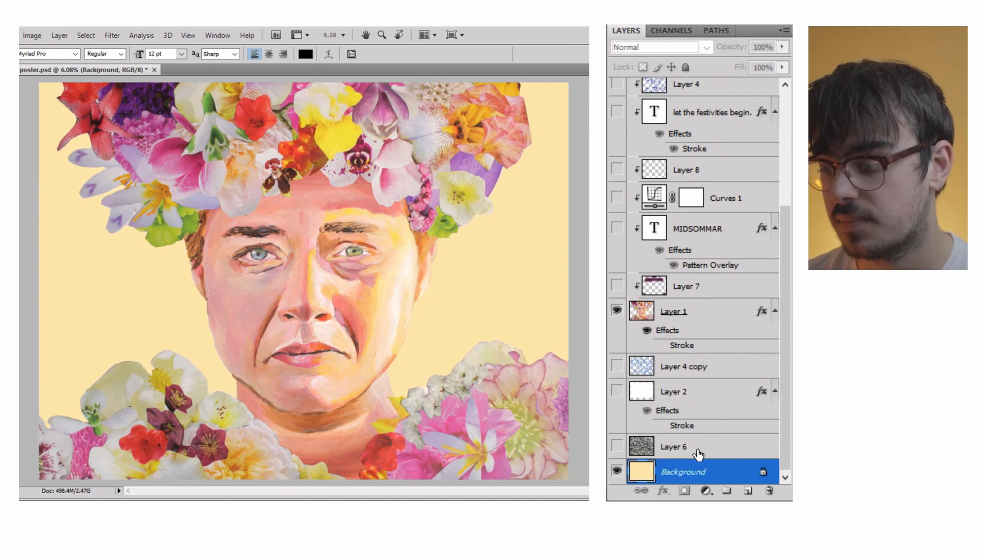
left_click(617, 445)
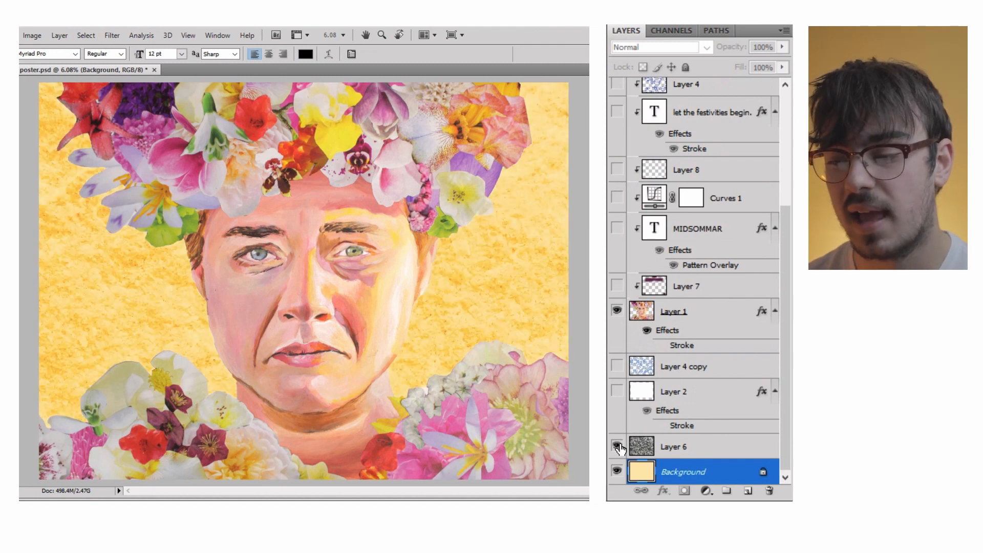
left_click(711, 447)
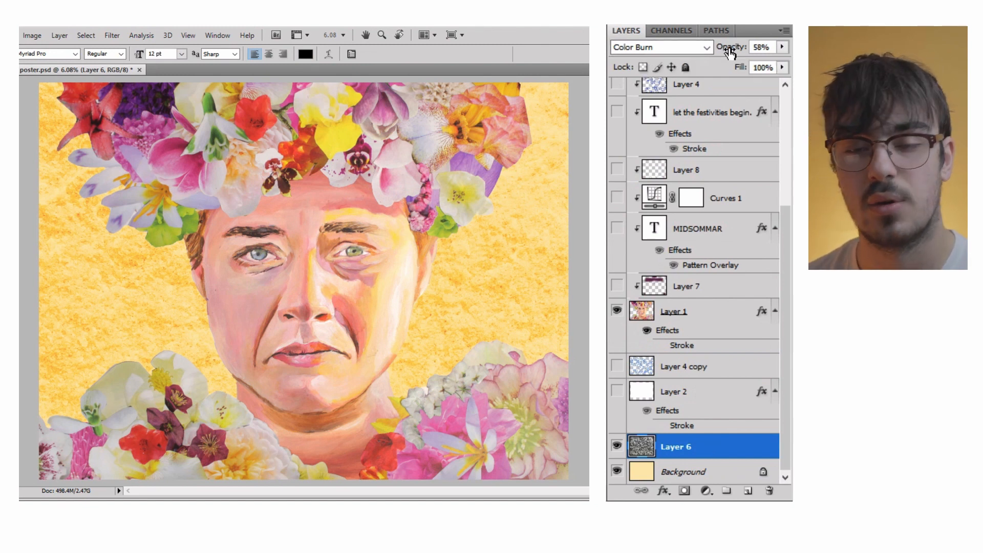
Show the white Layer 2 panel and the blue floral pattern on Layer 4 copy, leaving Layer 2 selected.
left_click(617, 392)
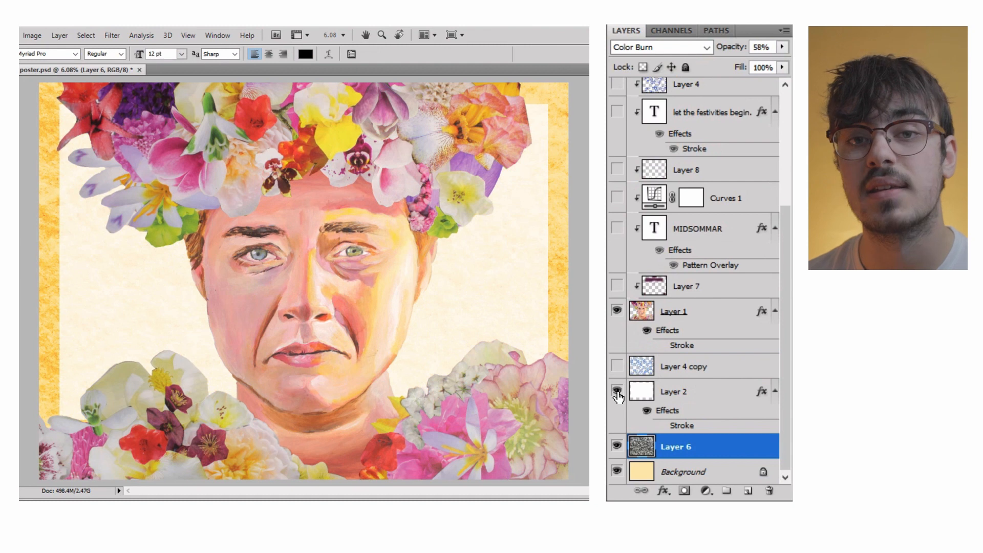
left_click(690, 397)
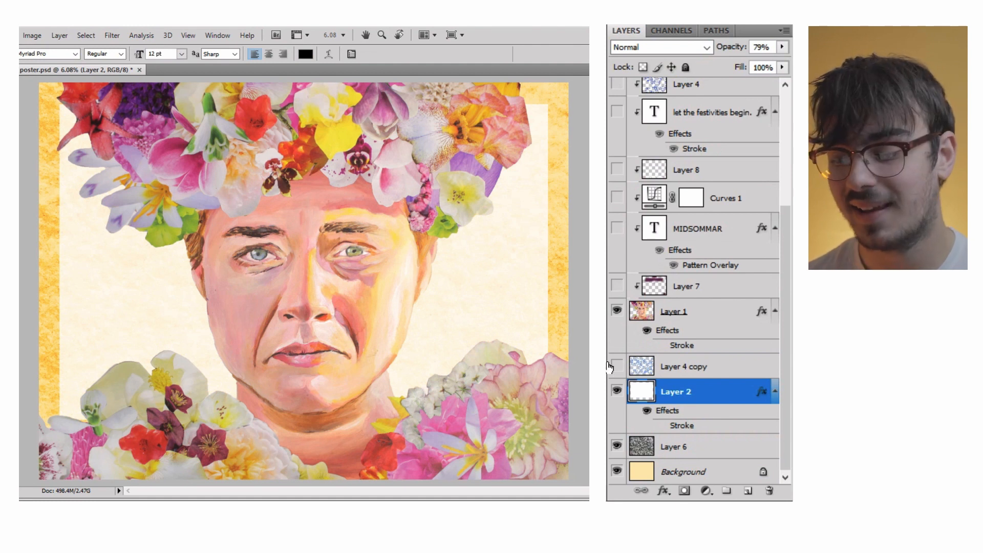
left_click(616, 366)
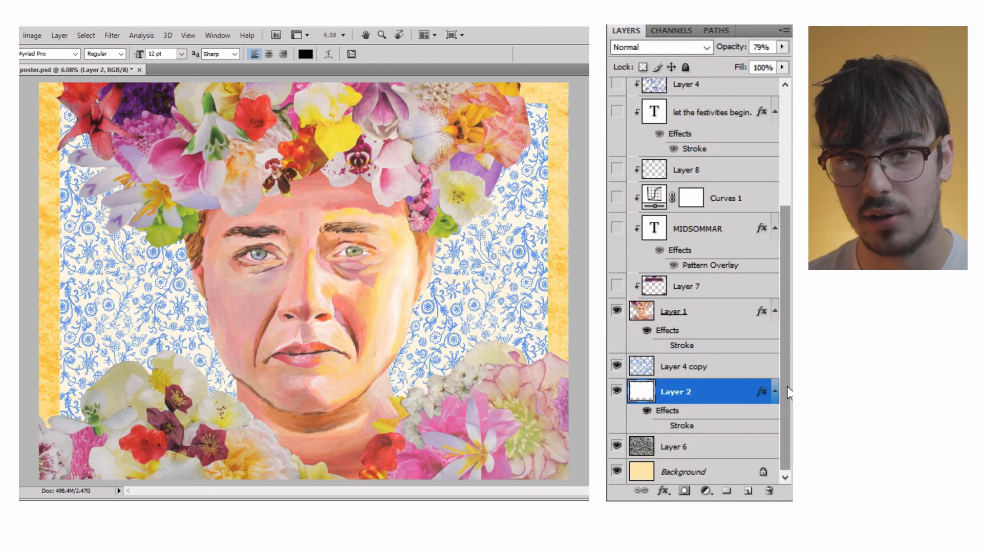
Show the Curves 1 adjustment and the Layer 4 pattern overlay, and select Layer 4.
left_click(699, 229)
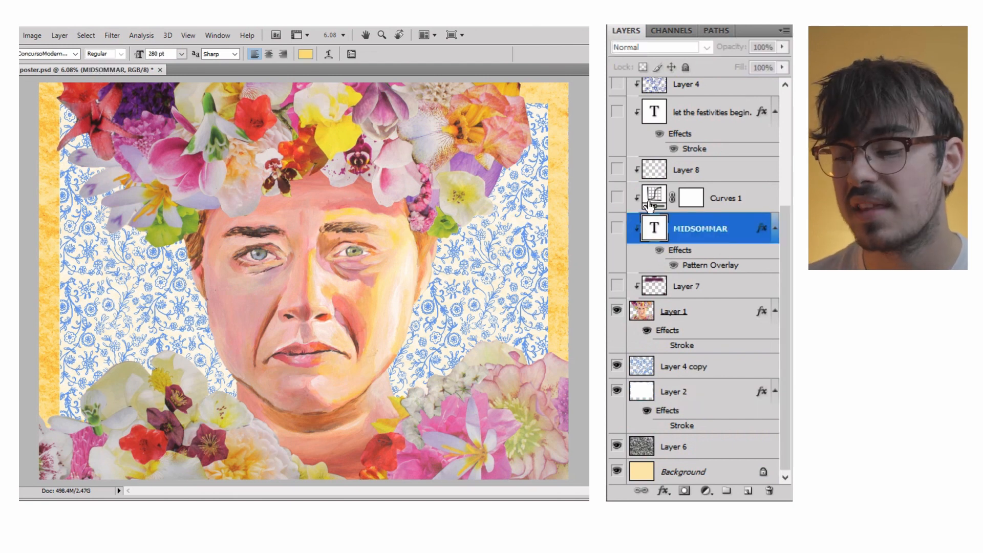
left_click(617, 201)
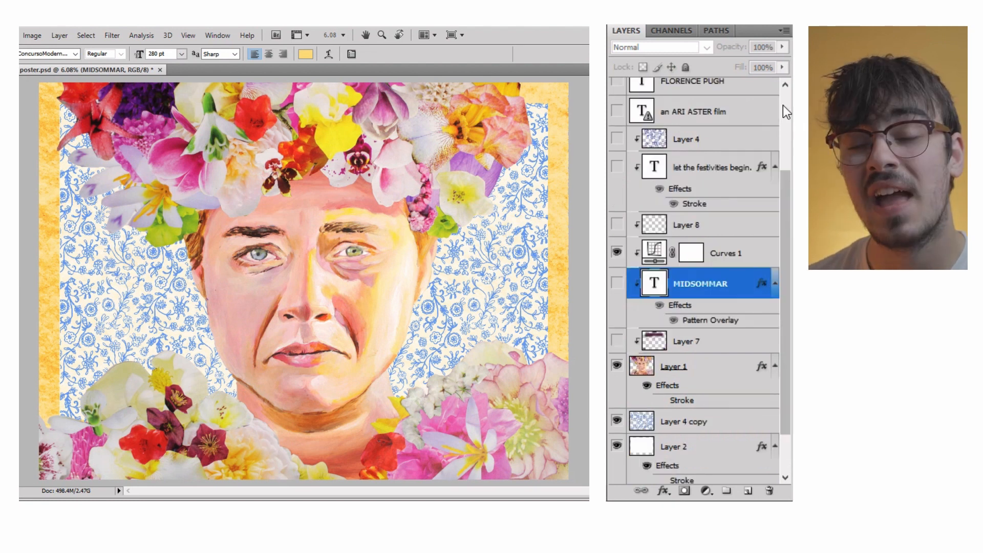
scroll(783, 105, "up", 2)
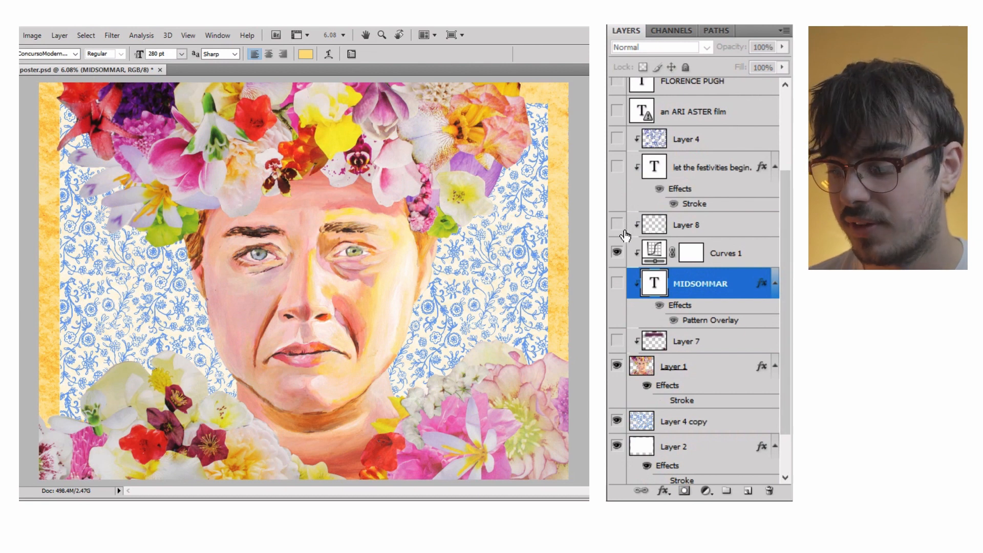
left_click(618, 141)
left_click(717, 142)
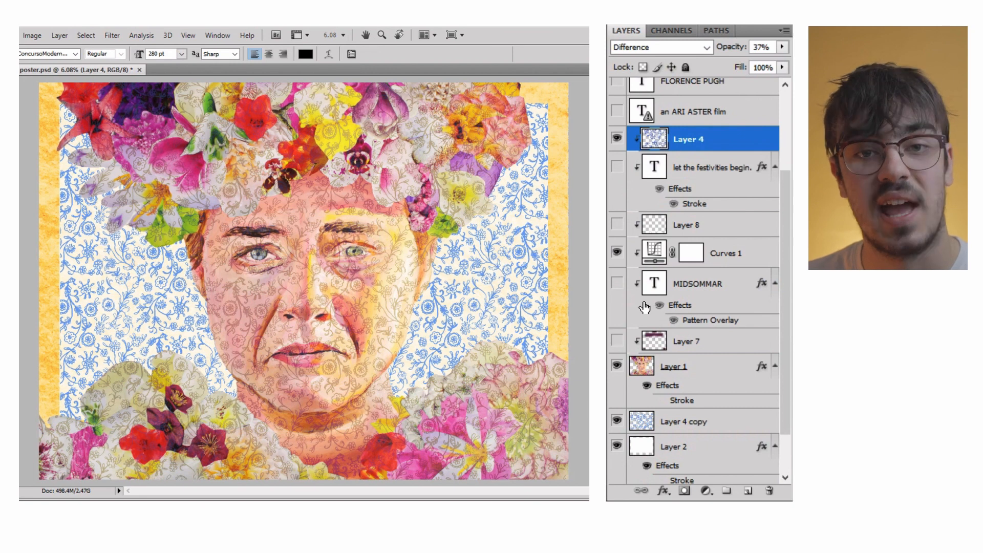
Show the MIDSOMMAR title and the Layer 8 billing block, and select Layer 8.
left_click(617, 283)
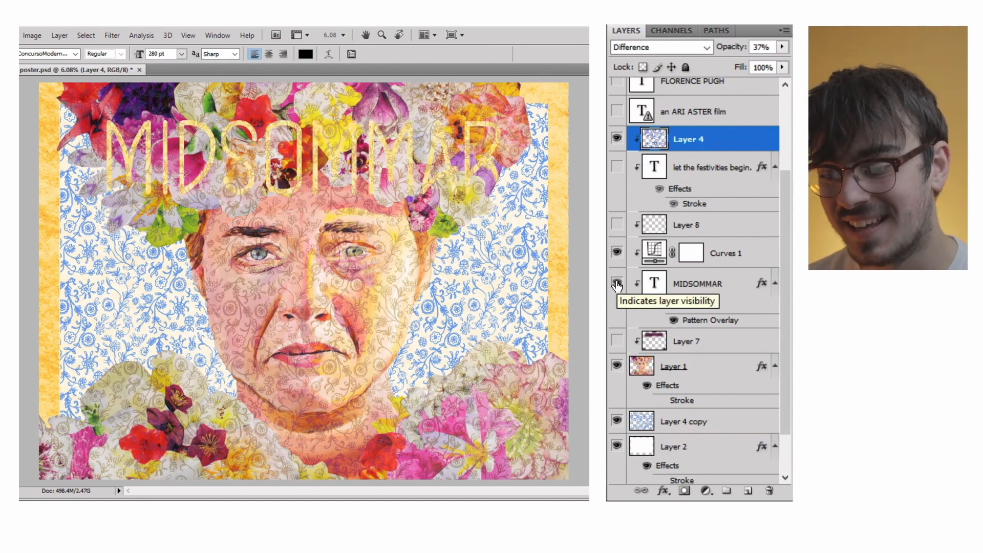
left_click(732, 285)
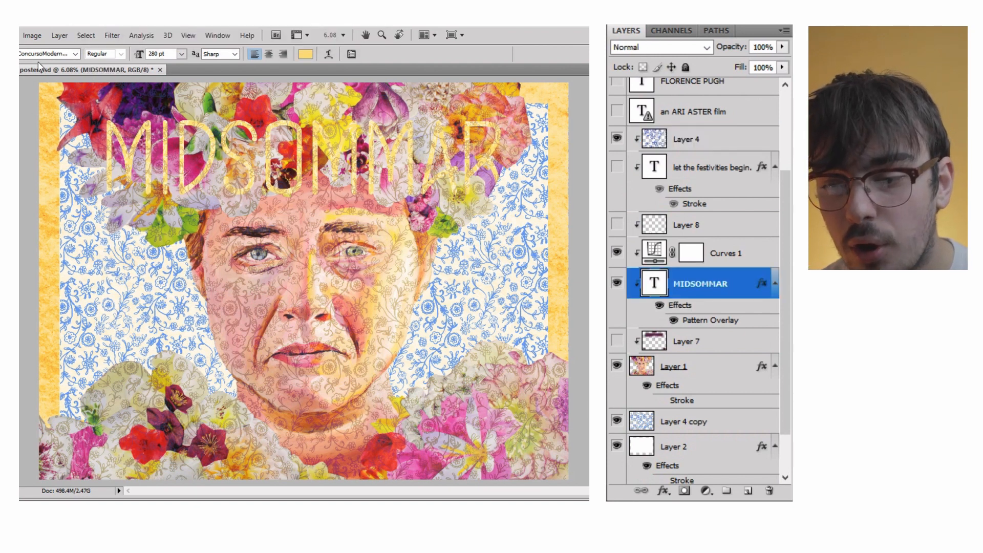
left_click(616, 225)
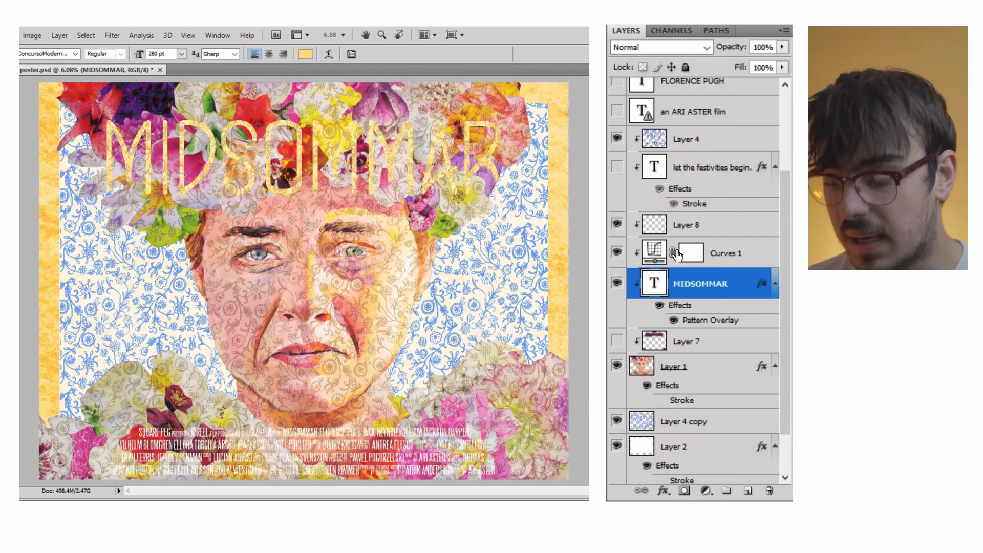
left_click(714, 230)
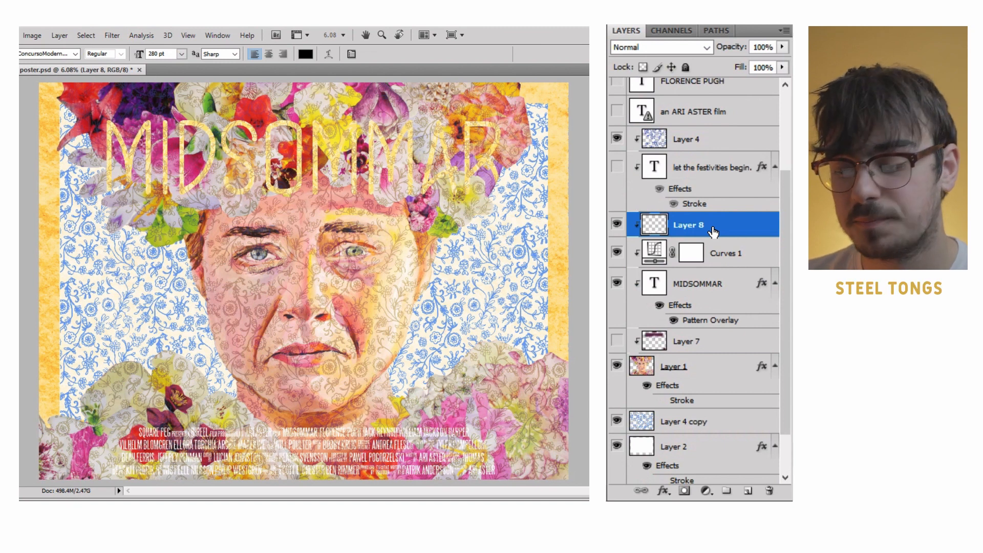
Show the "let the festivities begin.", FLORENCE PUGH and "an ARI ASTER film" text layers, leaving FLORENCE PUGH selected.
left_click(727, 171)
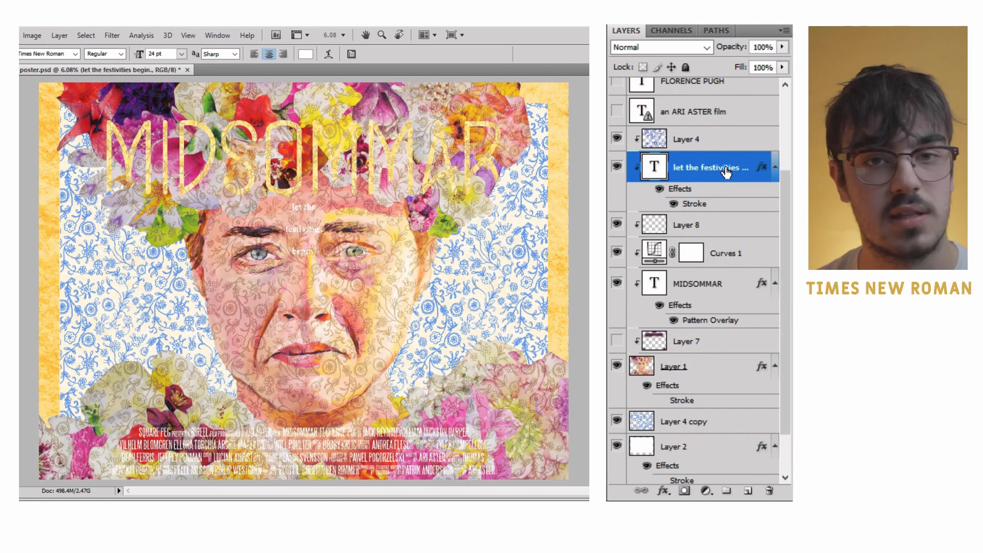
scroll(727, 172, "up", 3)
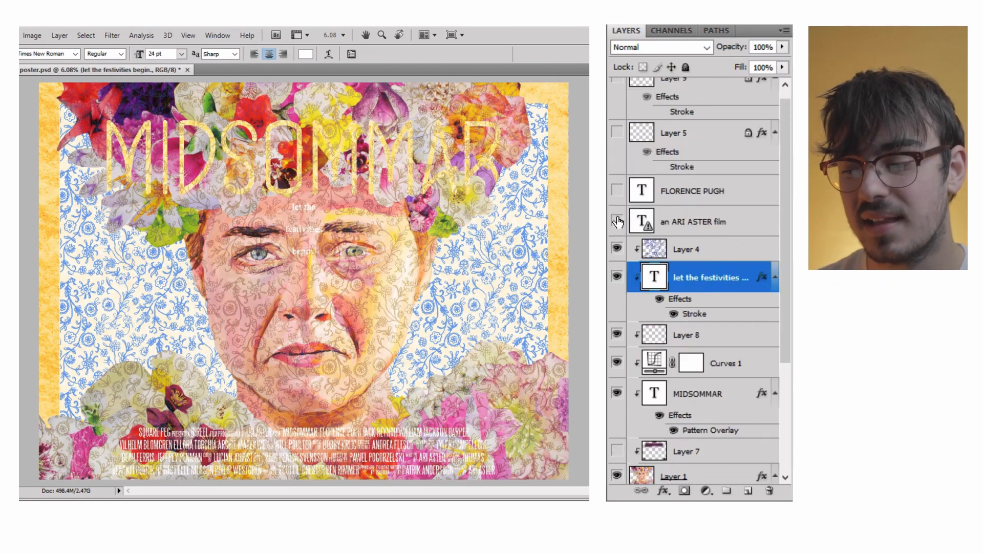
left_click(617, 191)
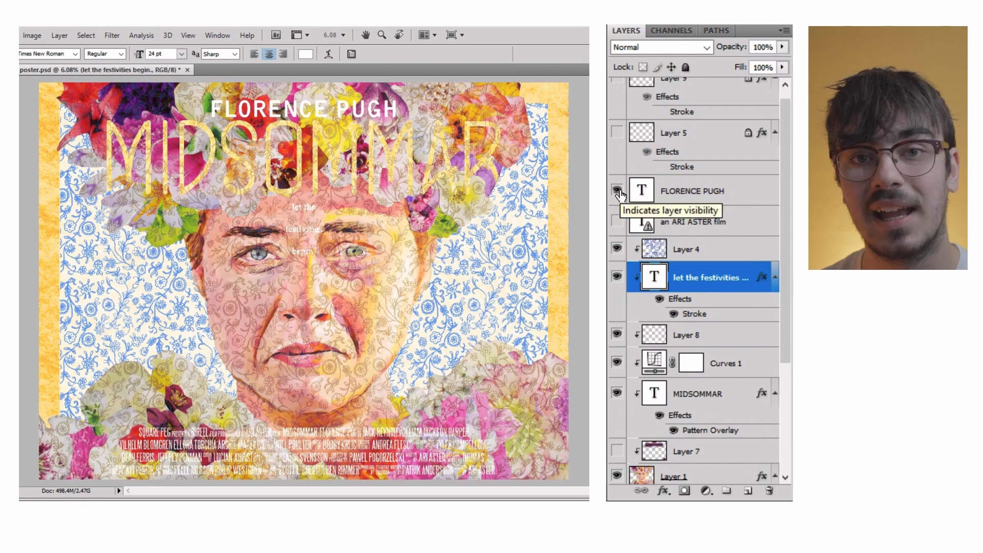
left_click(708, 192)
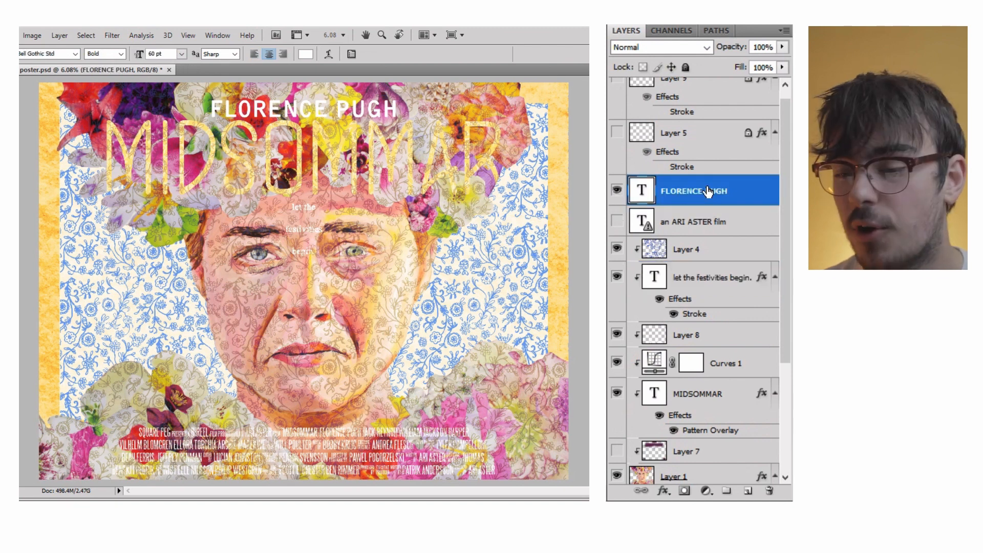
left_click(617, 221)
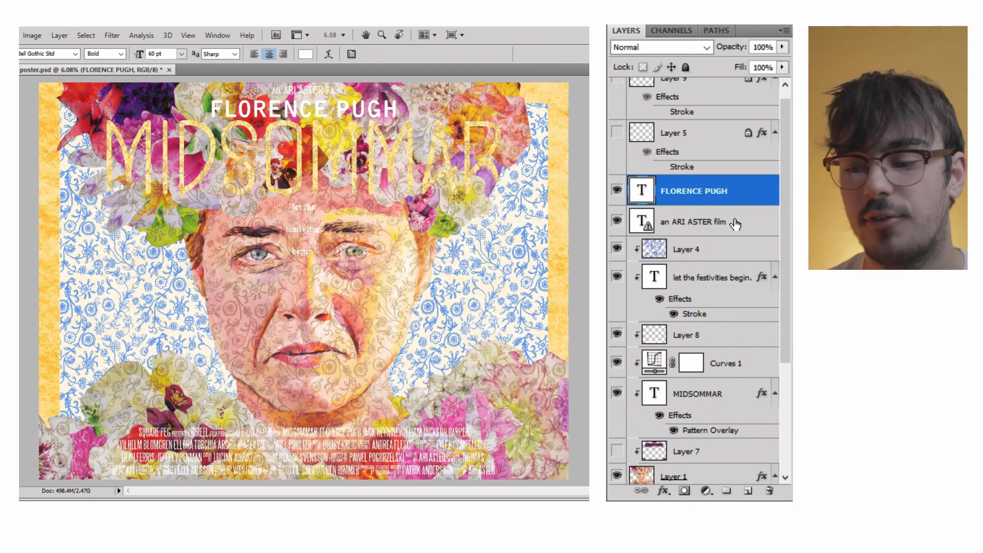
Show and select Layer 7, the dark shading behind the poster's title.
scroll(789, 210, "up", 1)
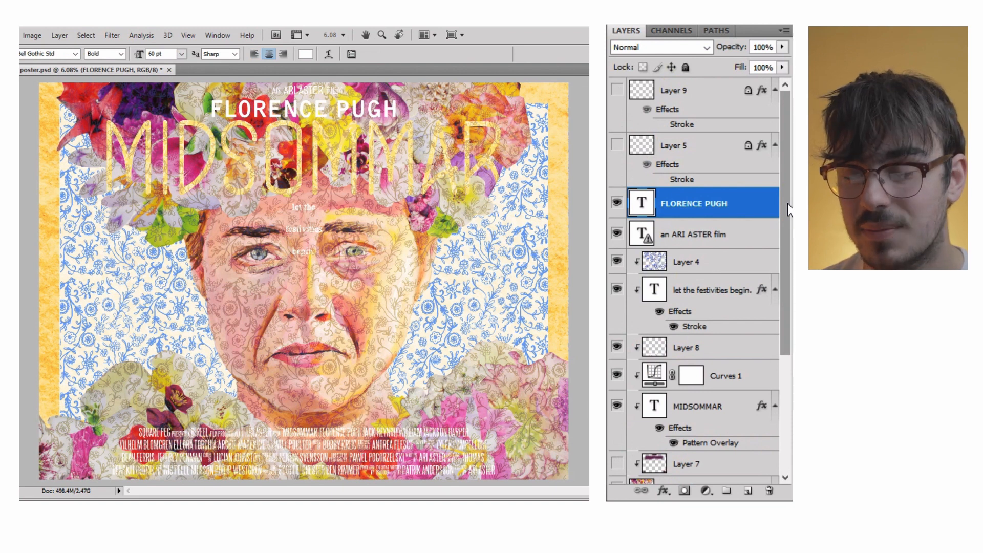
scroll(789, 210, "down", 5)
left_click(712, 296)
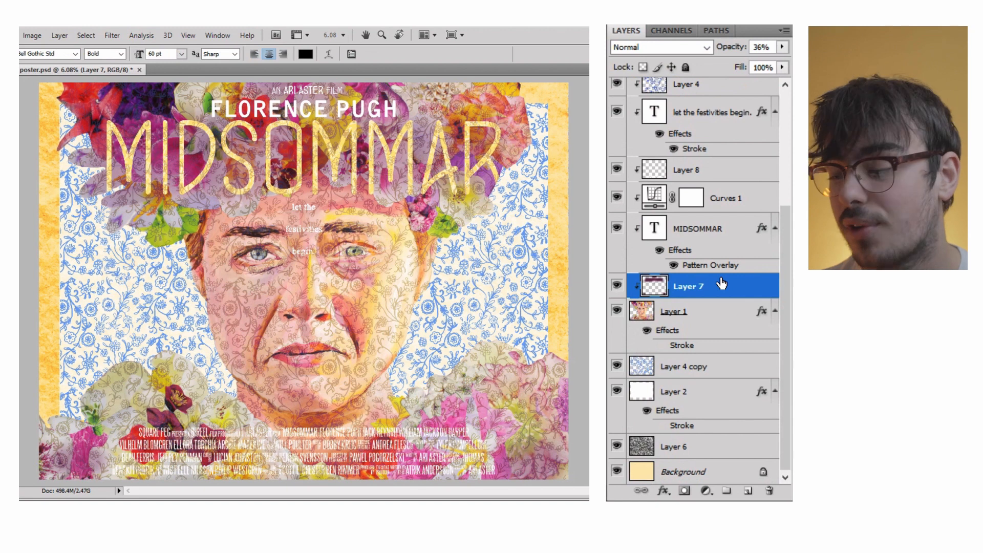
Show the Layer 9 and Layer 5 logos in the poster's lower corners.
scroll(628, 98, "up", 5)
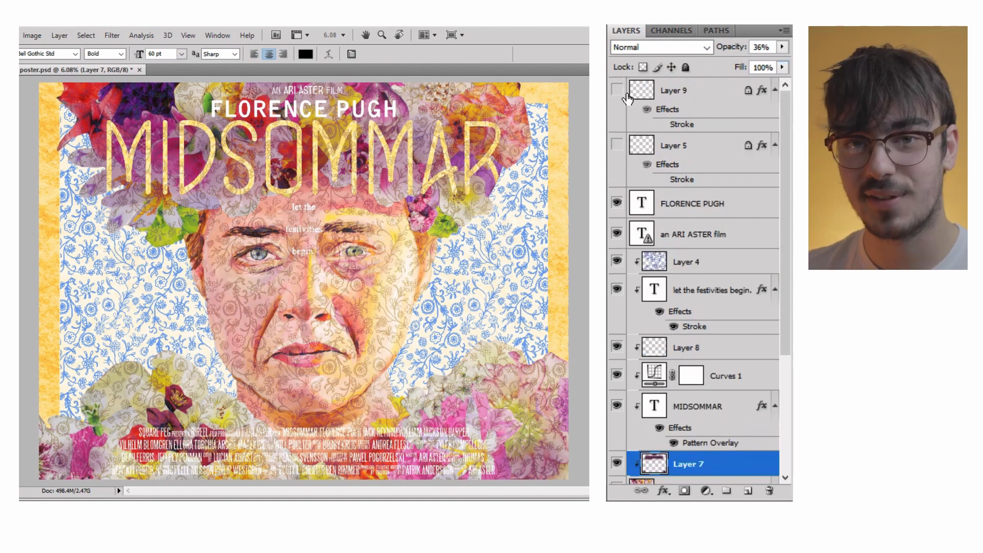
left_click(617, 90)
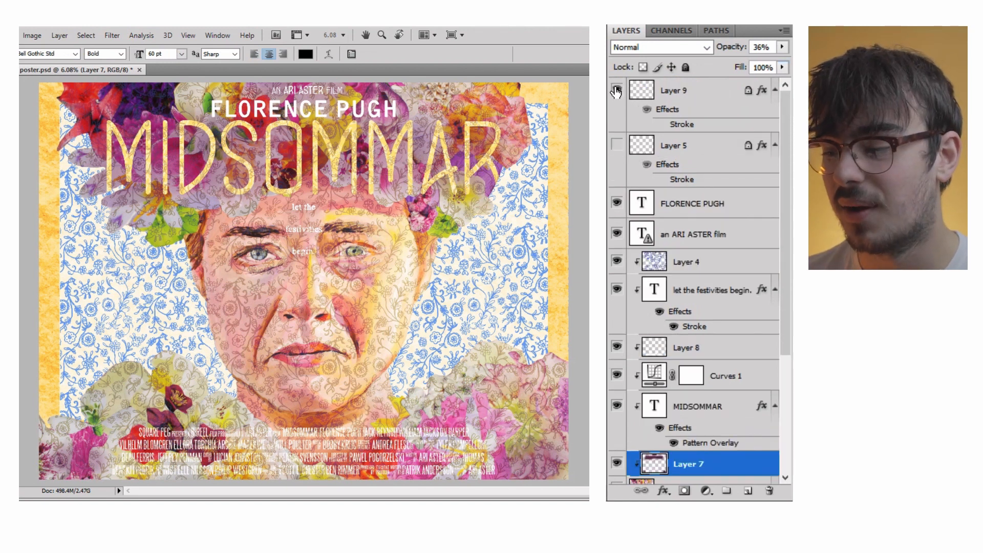
left_click(617, 145)
left_click(617, 146)
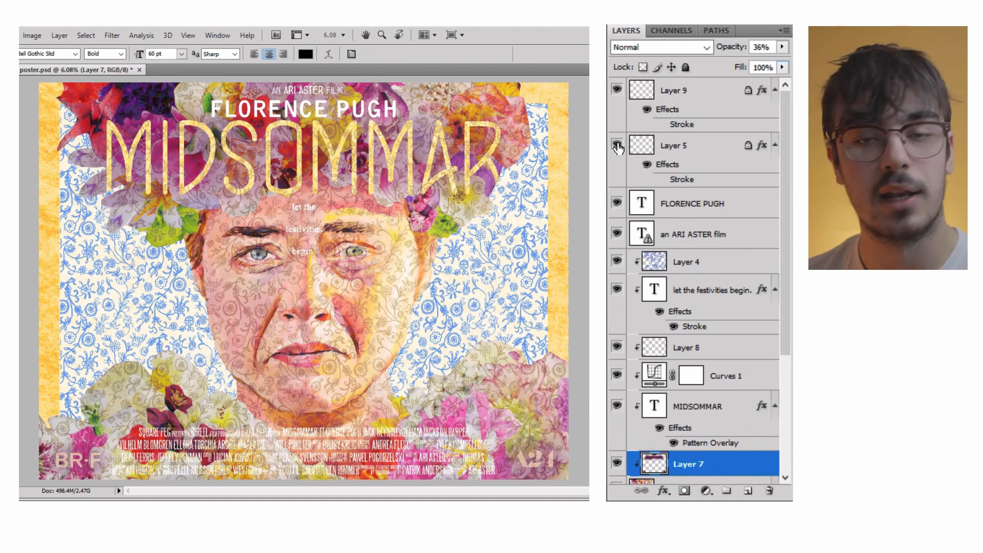